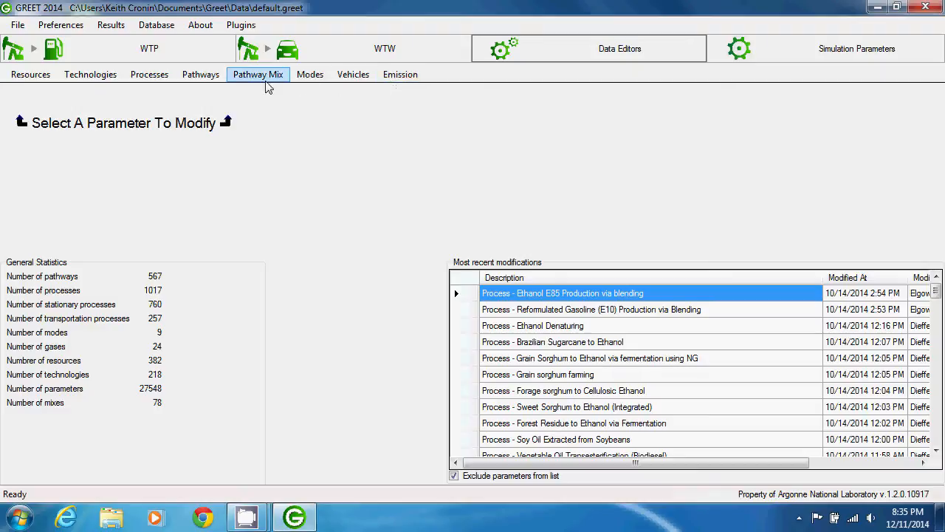
click(53, 80)
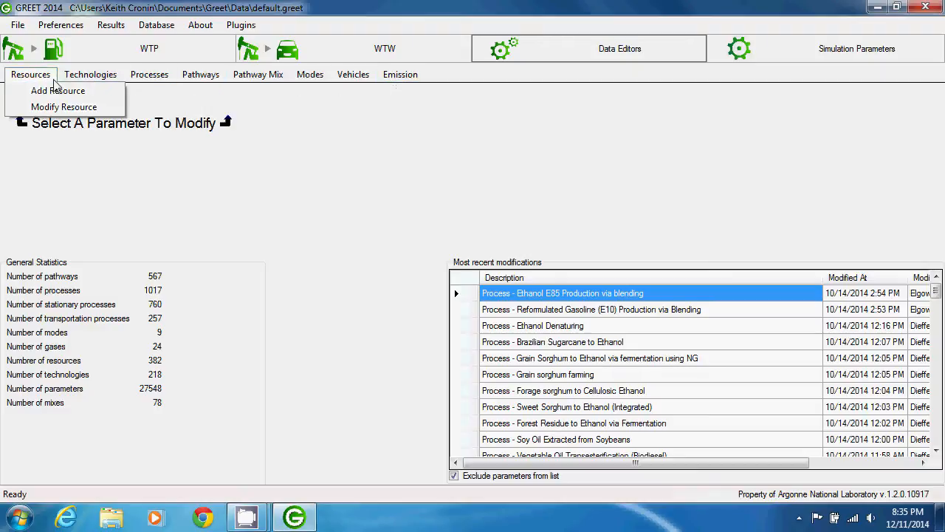
mouse_move(74, 80)
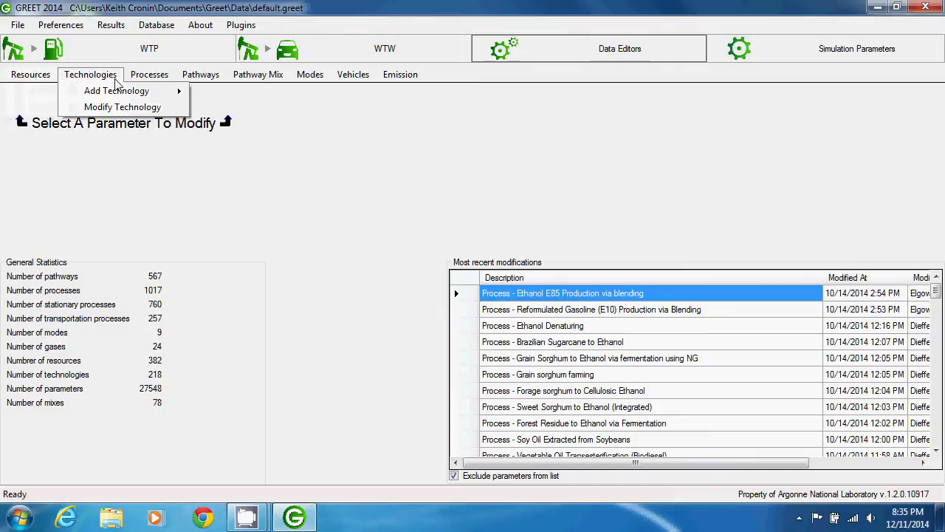
mouse_move(134, 83)
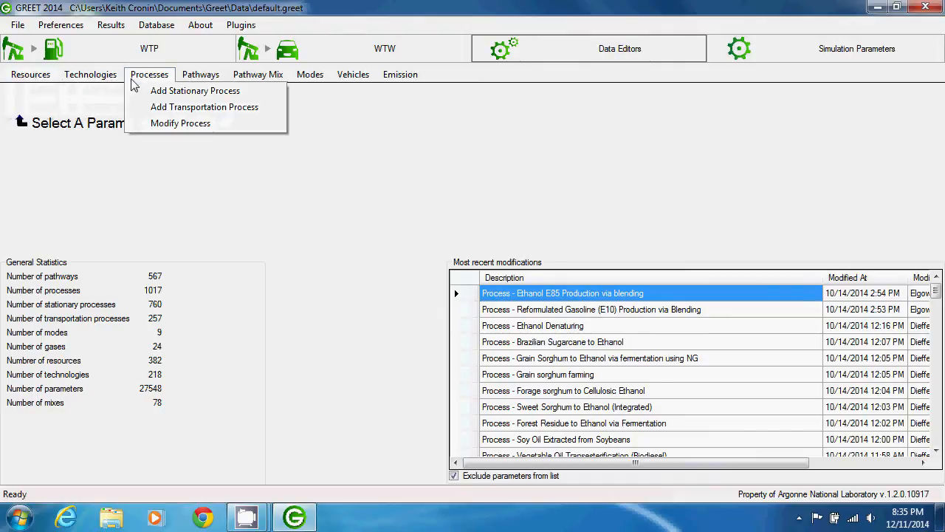
mouse_move(184, 83)
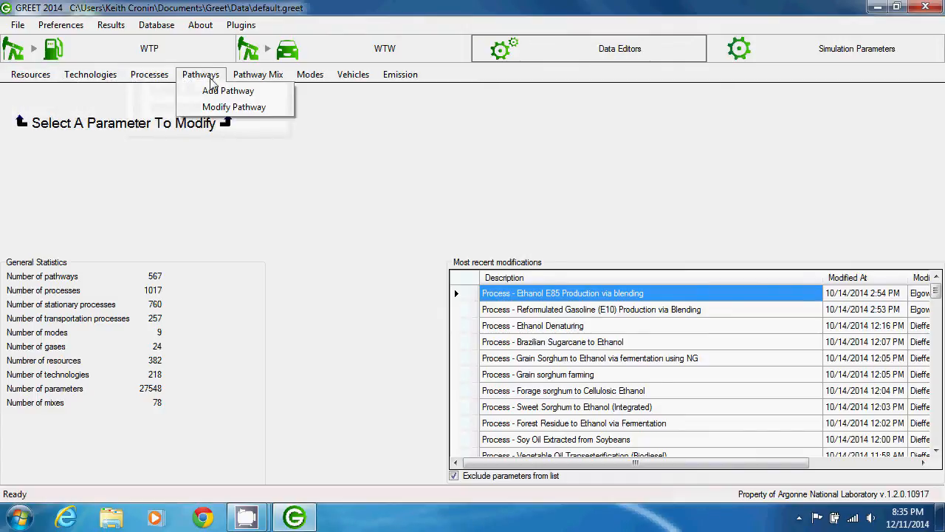
mouse_move(240, 85)
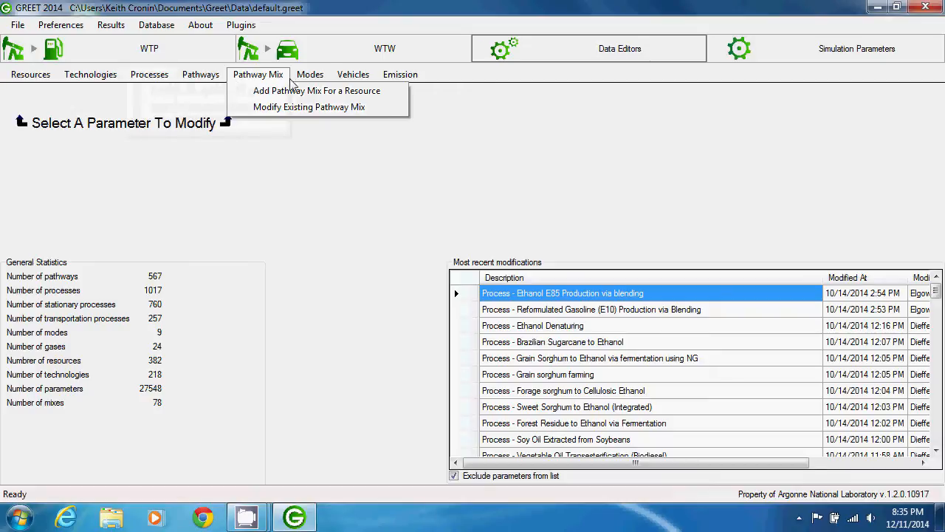
mouse_move(342, 87)
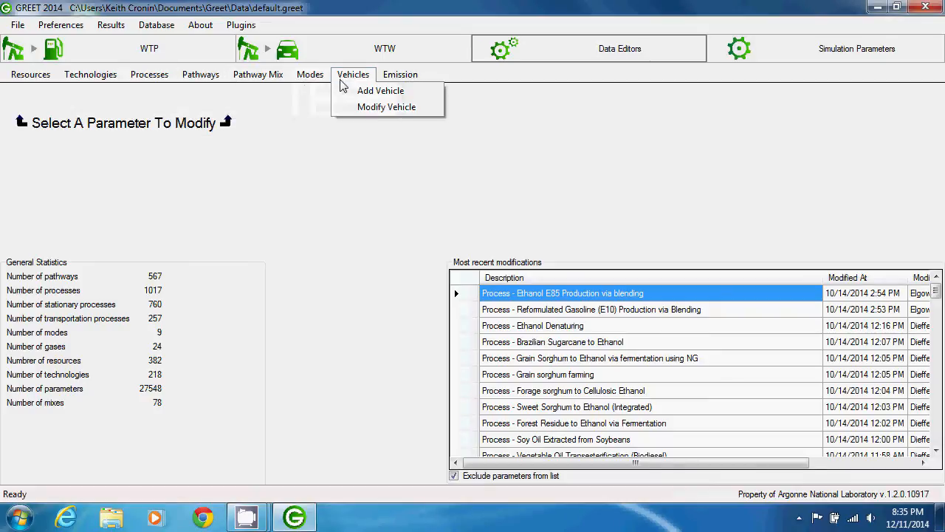
mouse_move(396, 83)
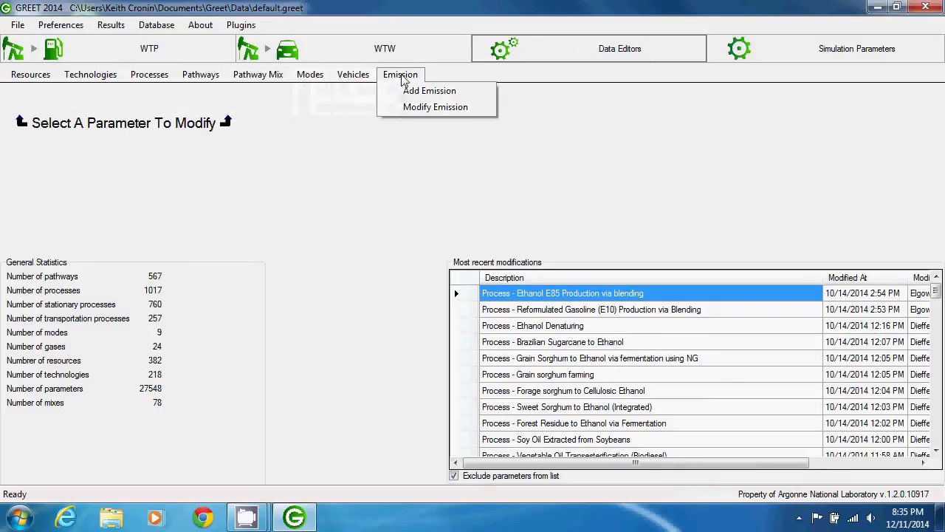
click(404, 79)
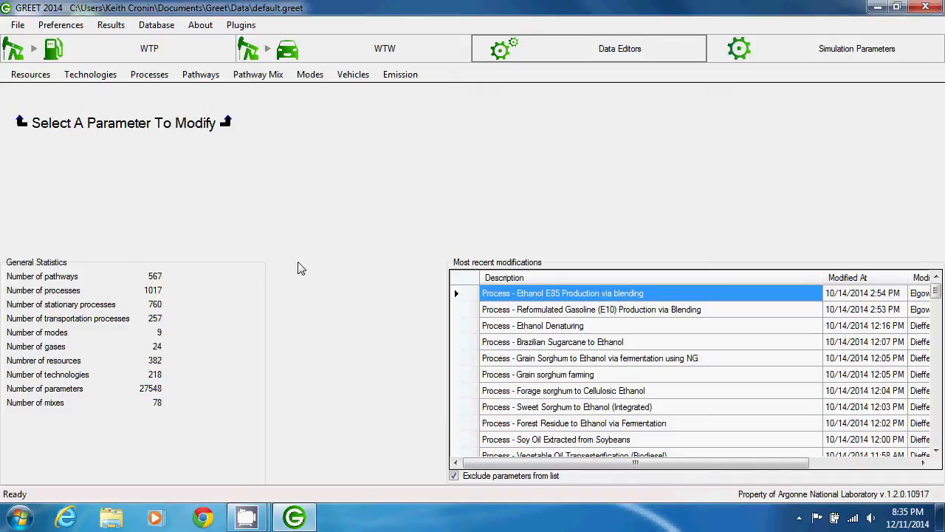
Search the existing pathways for "pet coke" and open Pet Coke from Crude for Use in U.S. Refineries for modification
click(207, 78)
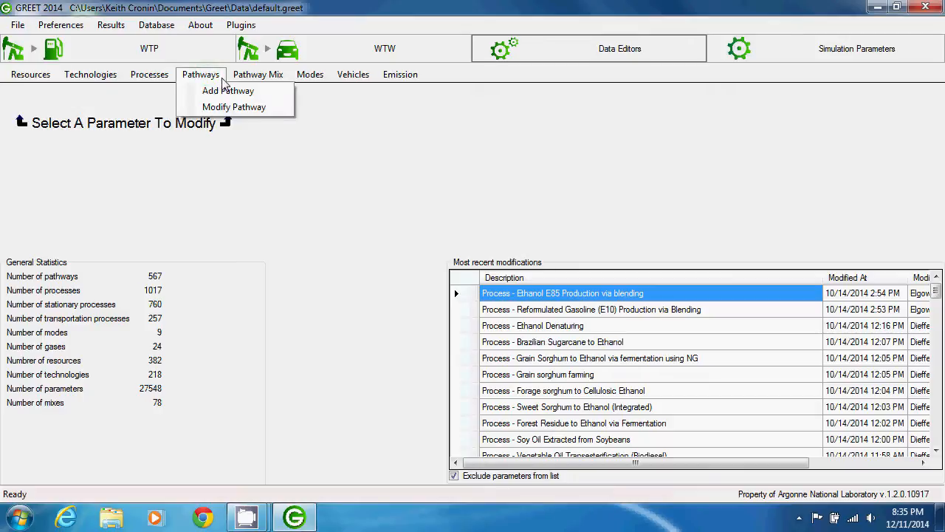
click(274, 113)
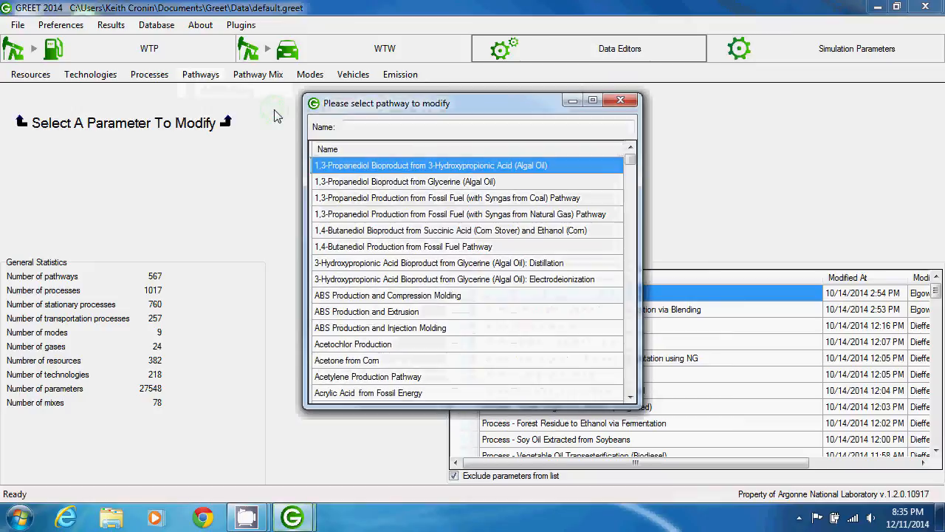
click(359, 125)
text(pet coke)
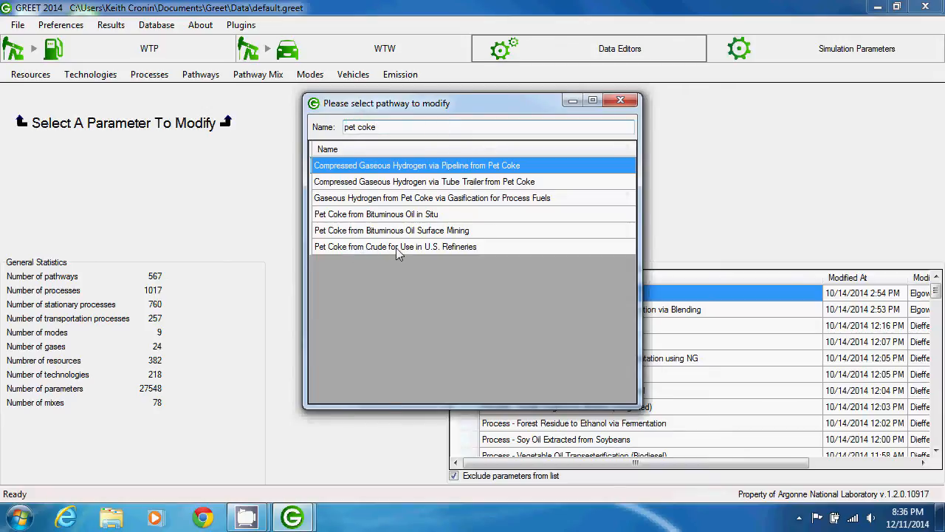
click(475, 253)
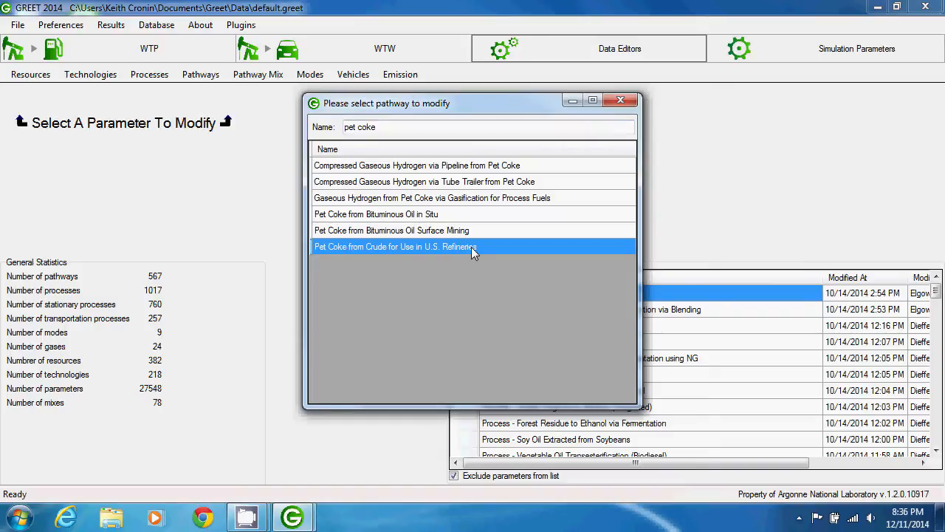
double_click(472, 248)
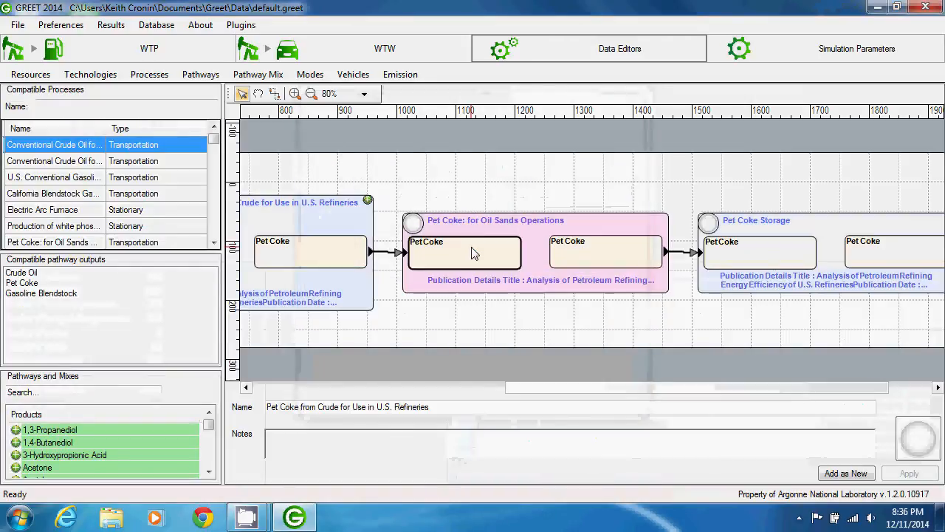
click(310, 94)
click(311, 94)
click(310, 94)
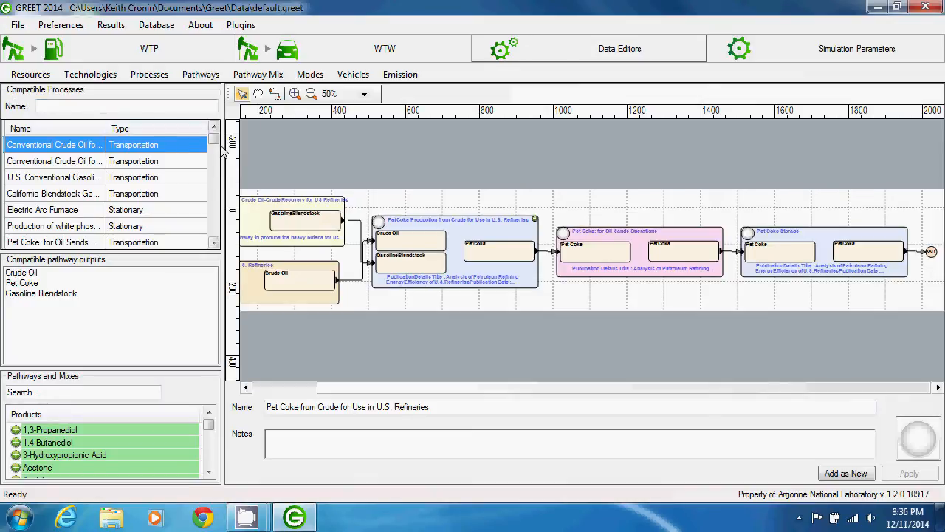
mouse_move(219, 145)
mouse_down()
mouse_move(217, 161)
mouse_move(218, 141)
mouse_up()
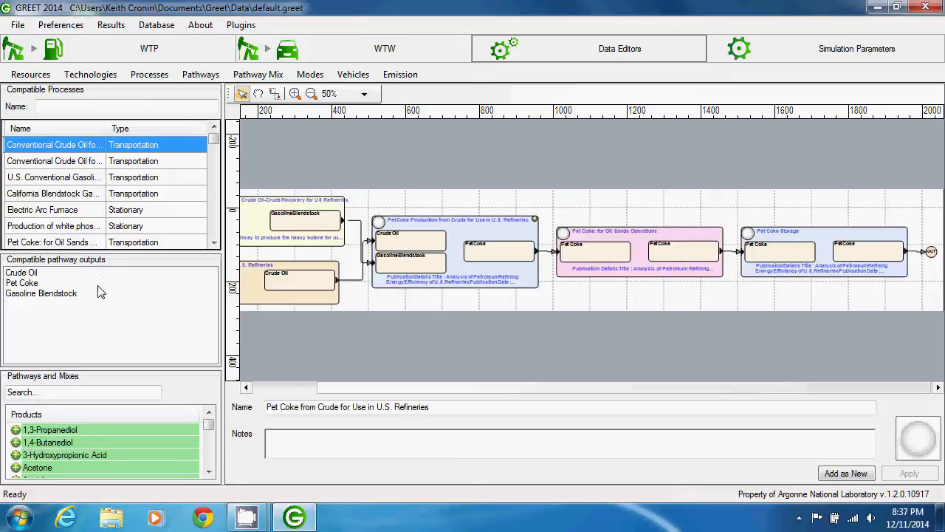
Add a Gasoline Blendstock output above the Pet Coke Production process and connect the heavy butane pathway's Gasoline Blendstock to it
drag(31, 296, 420, 205)
click(274, 94)
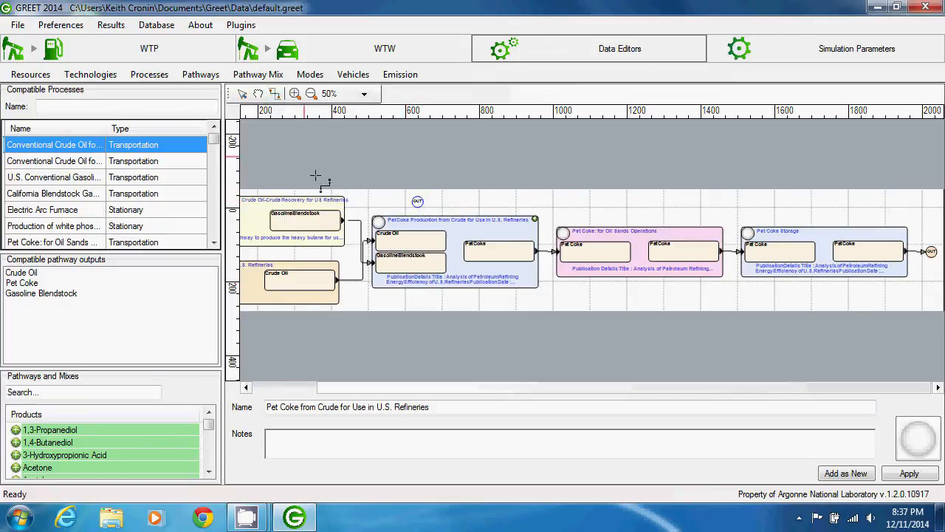
drag(353, 225, 412, 202)
click(242, 94)
click(470, 203)
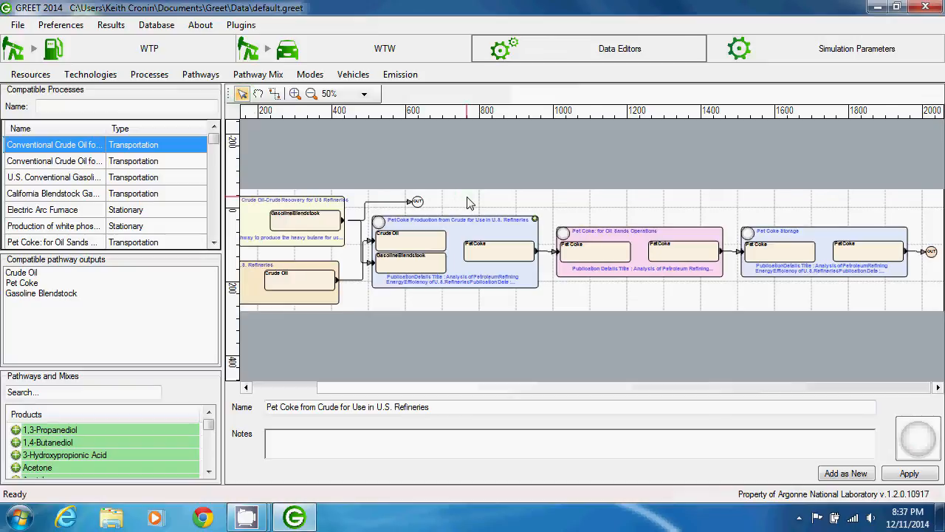
Delete the added Gasoline Blendstock output from the pathway
right_click(418, 206)
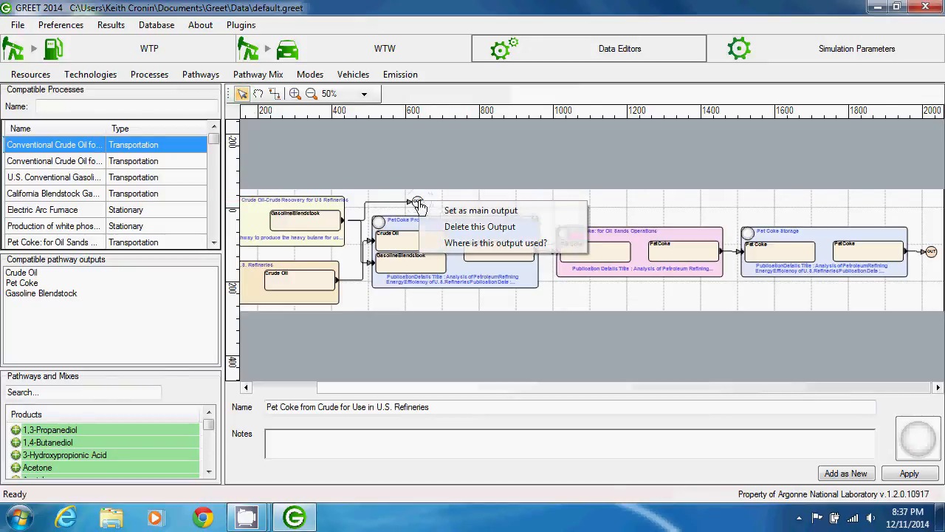
click(453, 226)
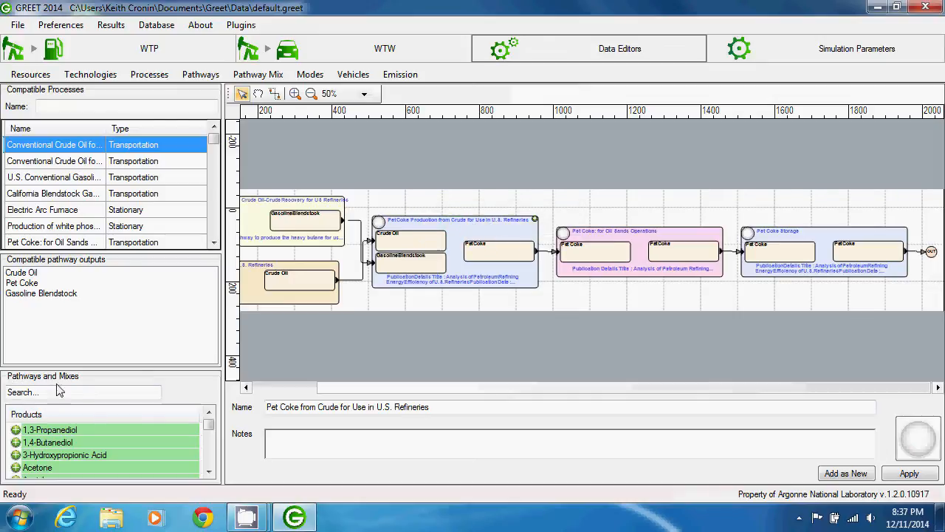
Place the 1,3-Propanediol Bioproduct from 3-Hydroxypropionic Acid (Algal Oil) pathway below the Oil Sands Operations process and delete it again
mouse_move(209, 424)
mouse_down()
mouse_move(210, 441)
mouse_move(211, 425)
mouse_up()
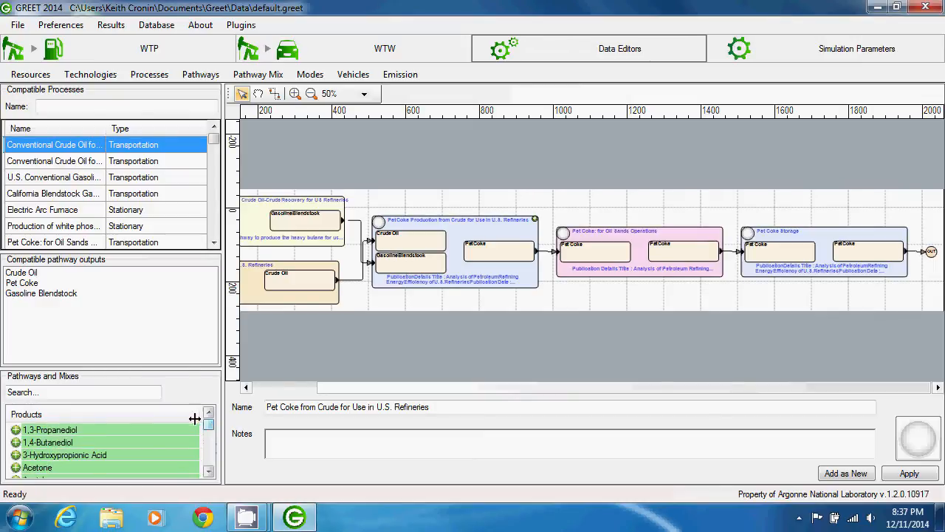
click(16, 430)
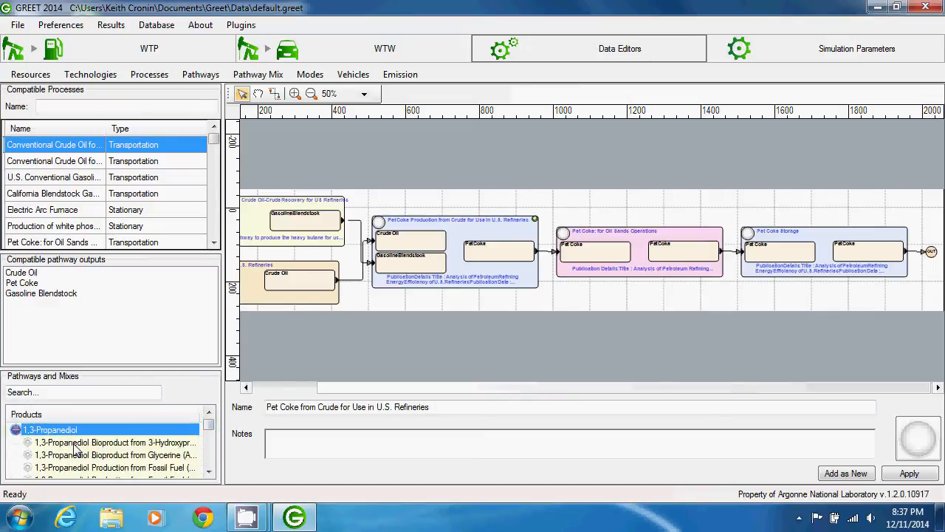
drag(331, 384, 642, 307)
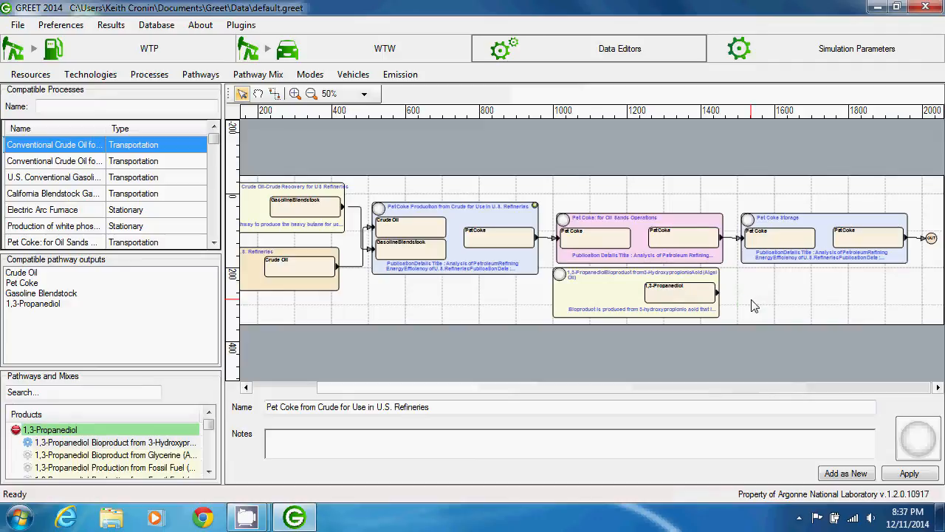
right_click(596, 289)
click(624, 329)
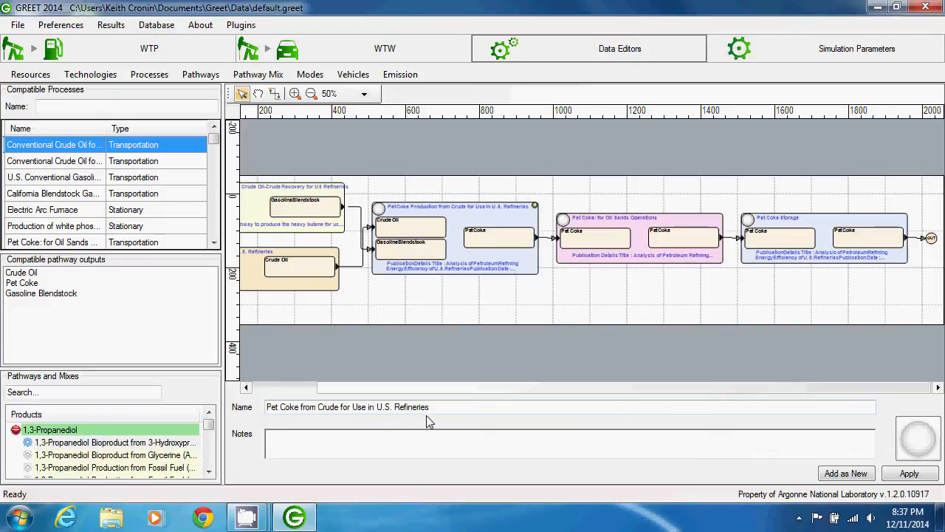
Enter "Hi" in the pathway's notes and erase it
click(356, 443)
text(Hi)
key(BackSpace)
key(BackSpace)
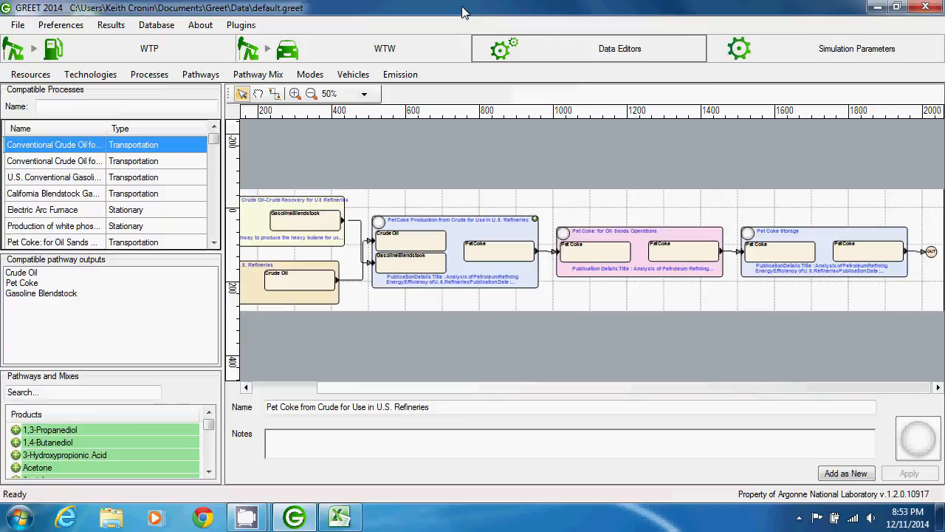
Search the WTP products for "pet coke" and show the results for Pet Coke from Crude for Use in U.S. Refineries
click(180, 56)
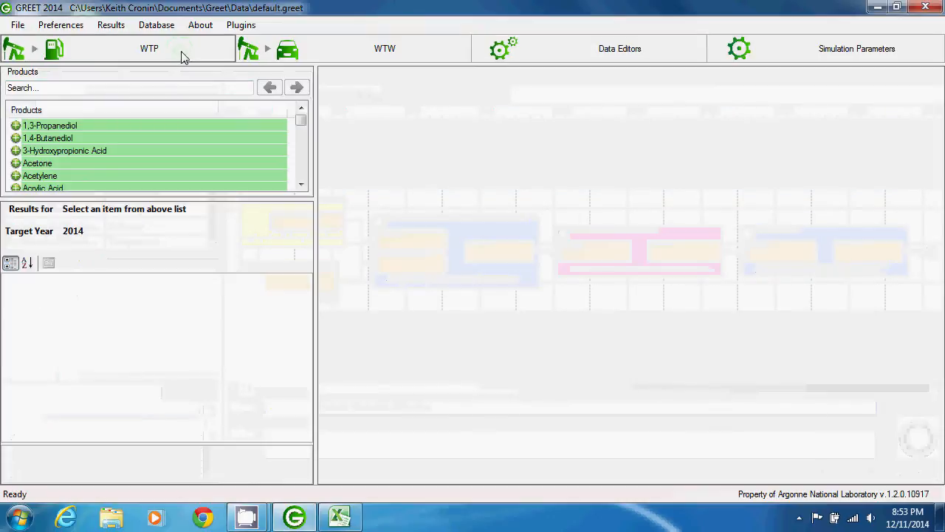
click(99, 88)
text(pet coke)
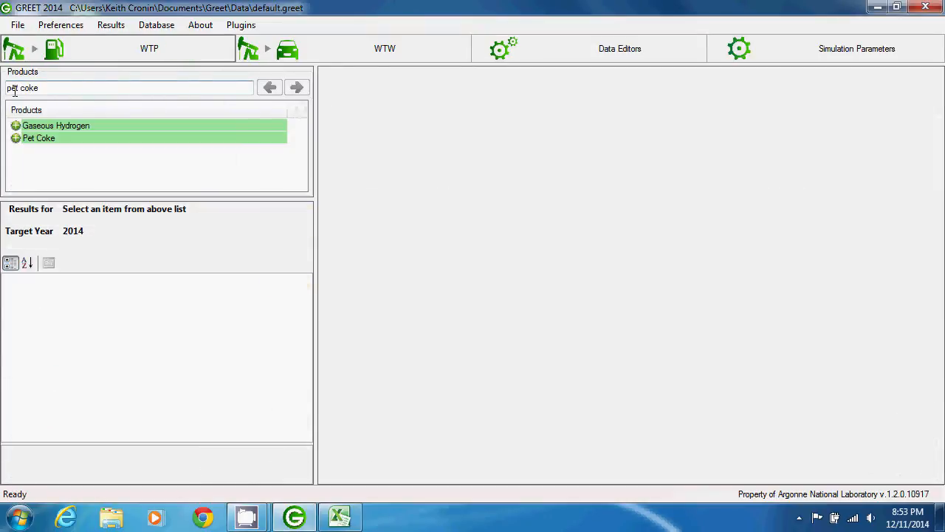
click(16, 139)
click(63, 166)
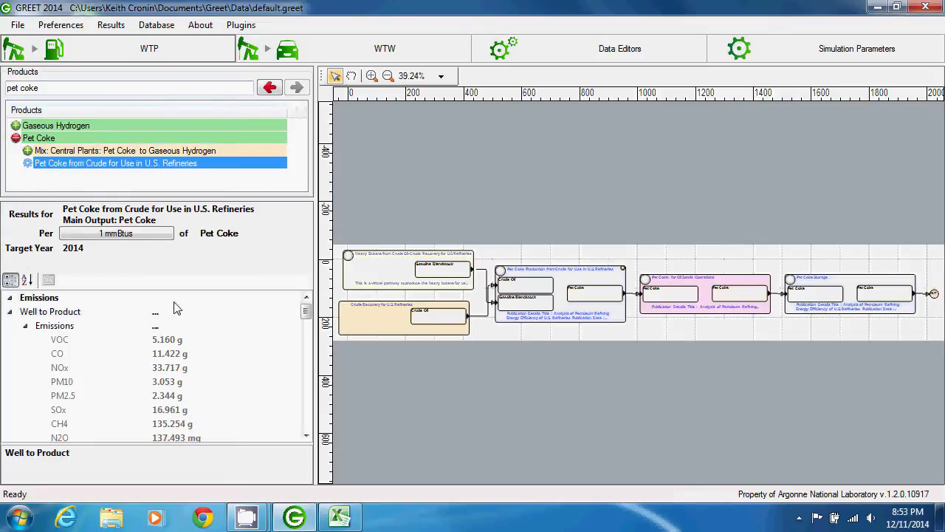
Copy all result values of the pathway and paste them into Sheet1 of the Excel workbook Book1, starting at cell A1
right_click(209, 351)
click(246, 395)
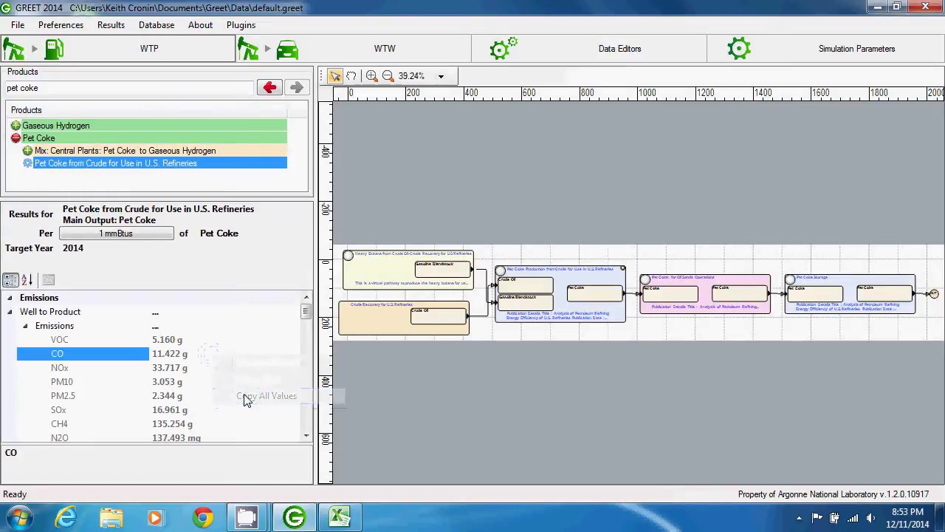
click(340, 516)
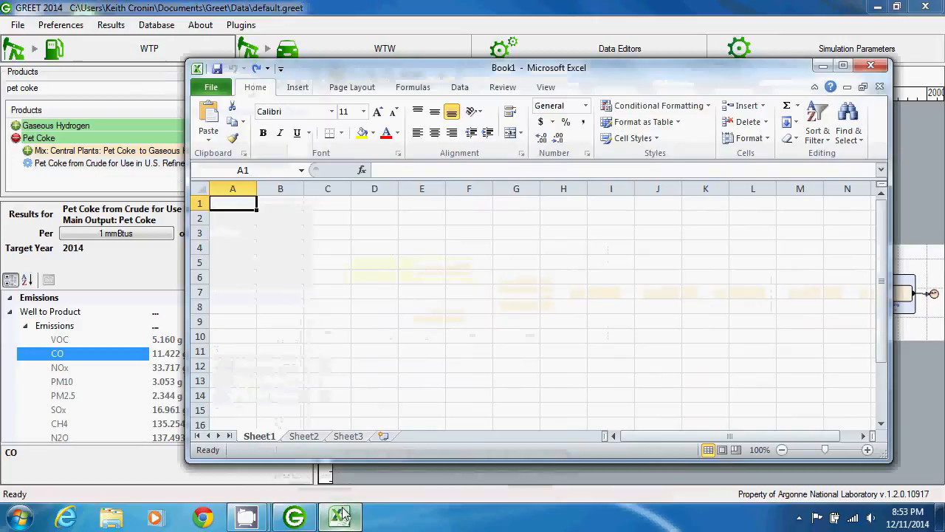
key(ctrl+v)
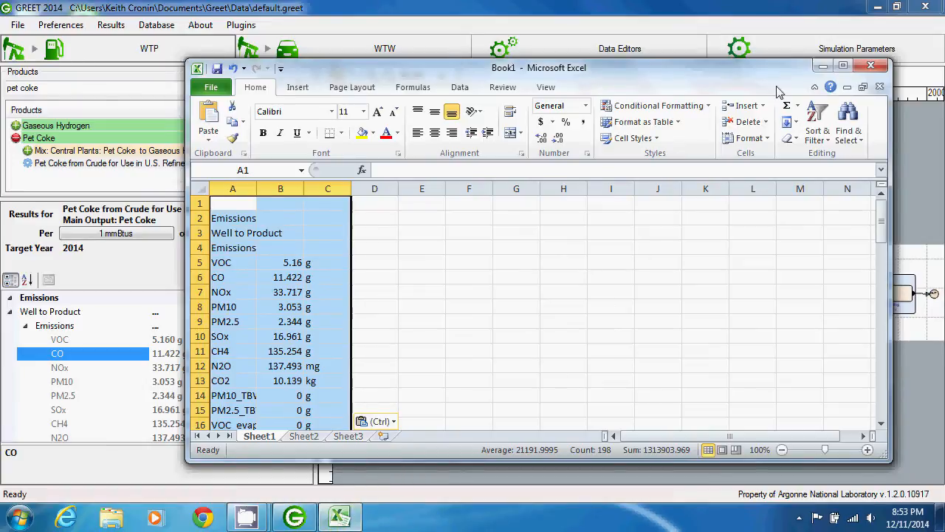
click(824, 67)
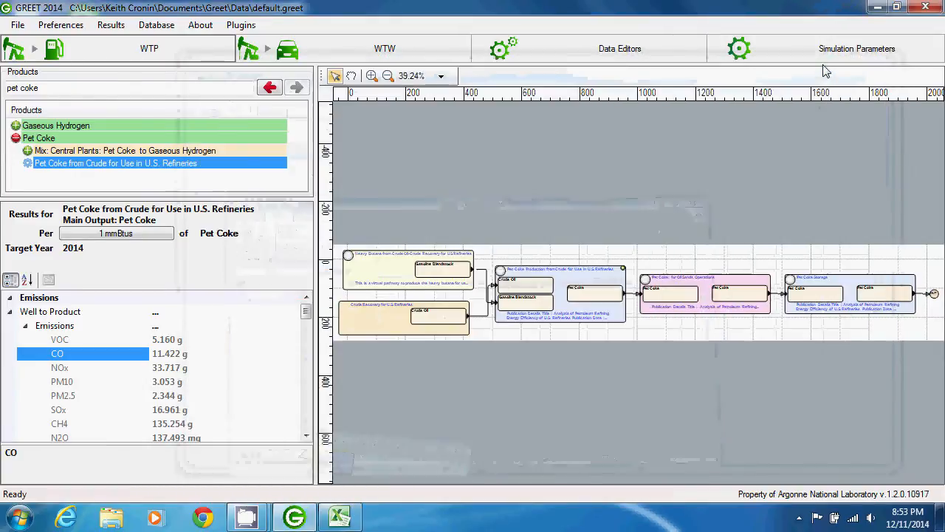
Return to editing the pathway and delete its Pet Coke Production from Crude for Use in U.S. Refineries process
click(630, 61)
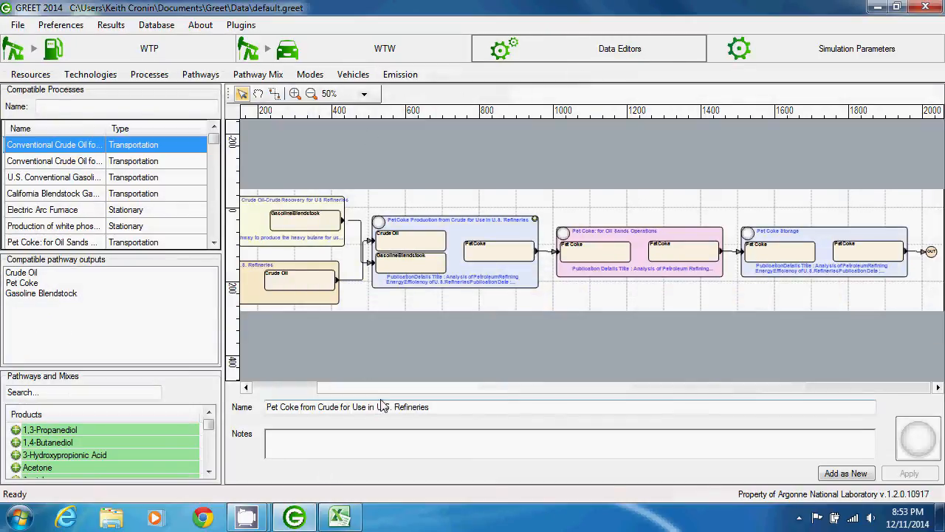
drag(384, 391, 320, 391)
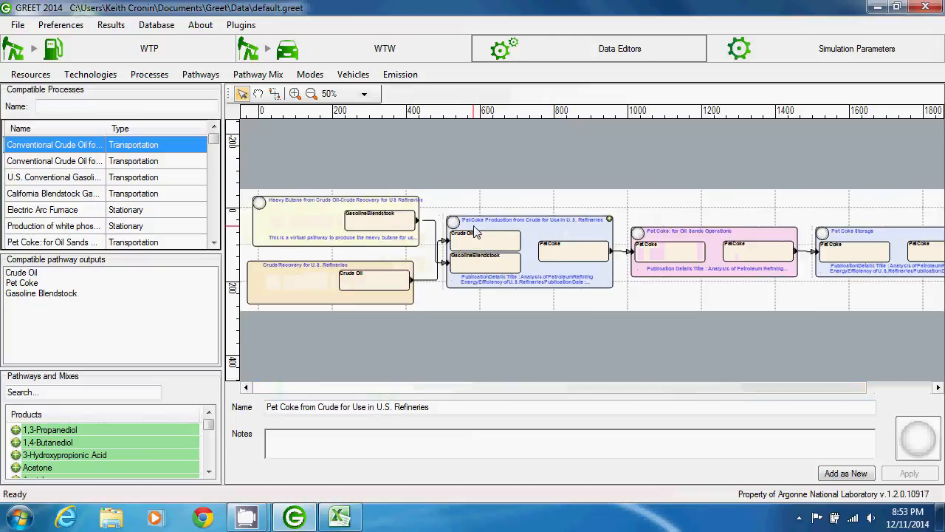
right_click(559, 235)
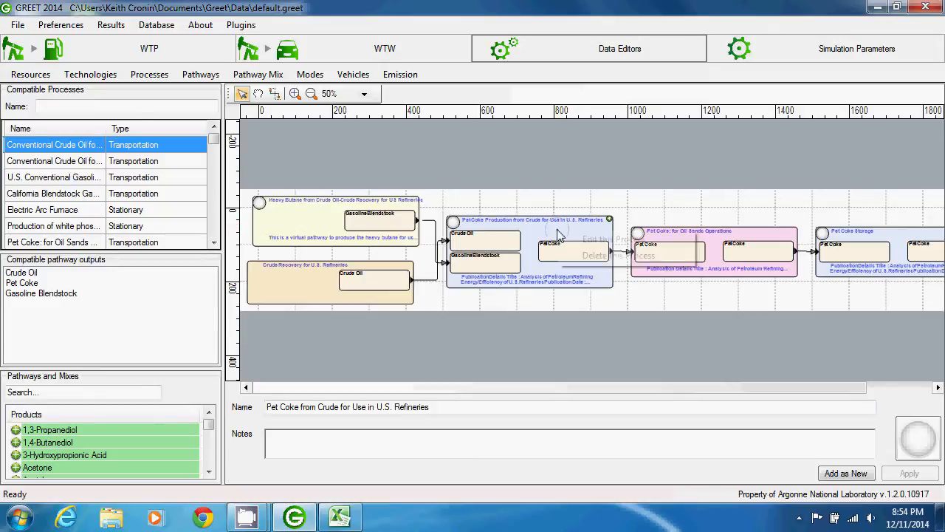
click(582, 254)
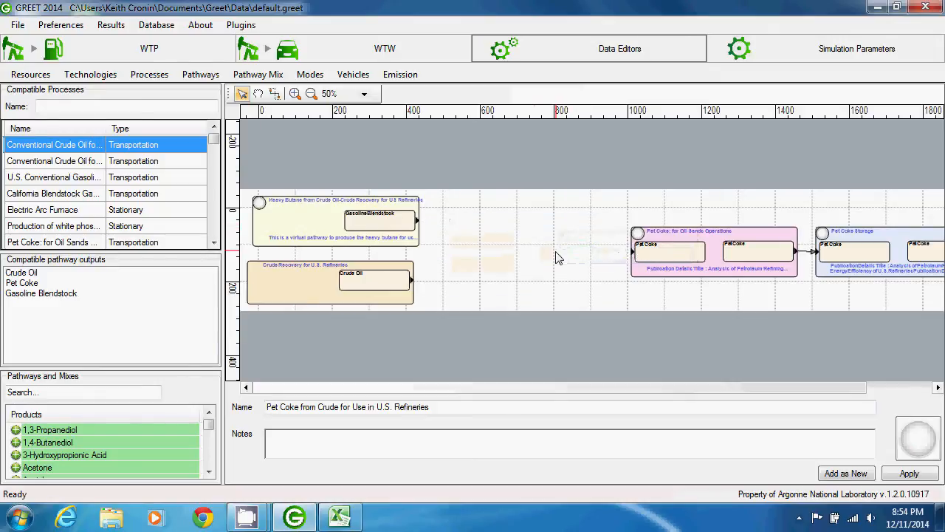
Add the Pet Coke Production from Oil Sand process to the pathway in the gap before Pet Coke: for Oil Sands Operations
click(214, 242)
click(213, 242)
click(213, 242)
click(213, 242)
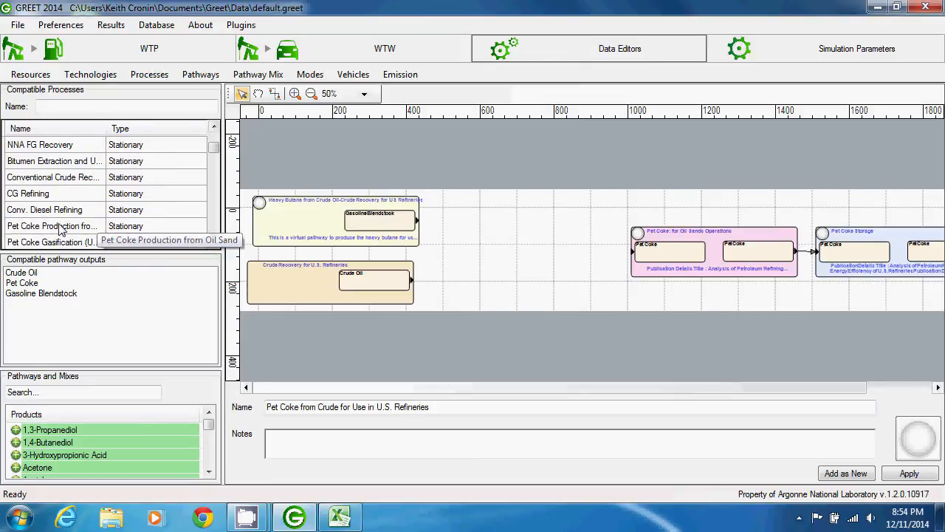
drag(60, 230, 533, 264)
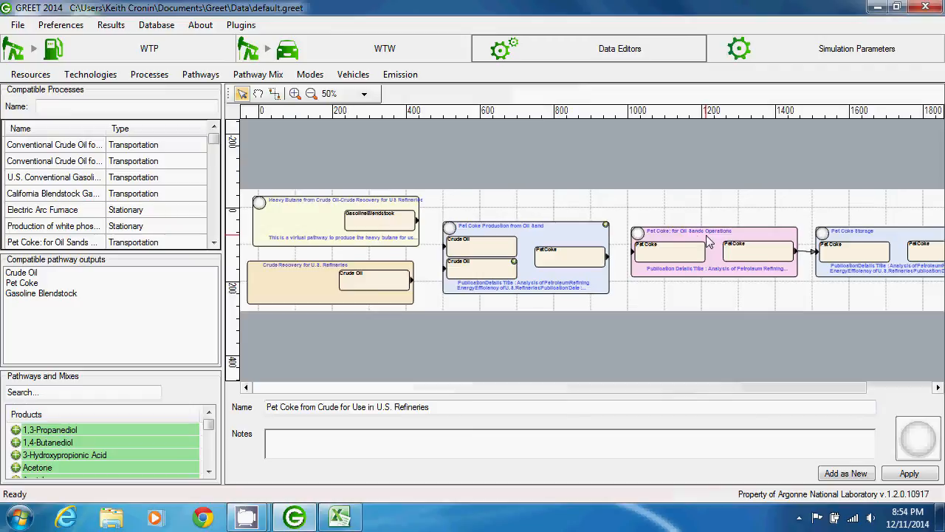
Connect the Pet Coke output of Pet Coke Production from Oil Sand to the input of Pet Coke: for Oil Sands Operations
click(275, 96)
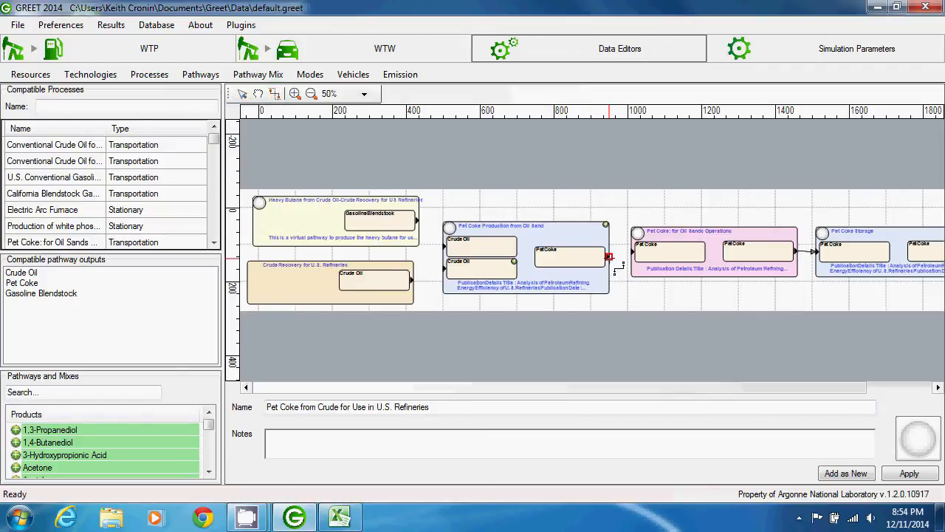
drag(614, 263, 640, 257)
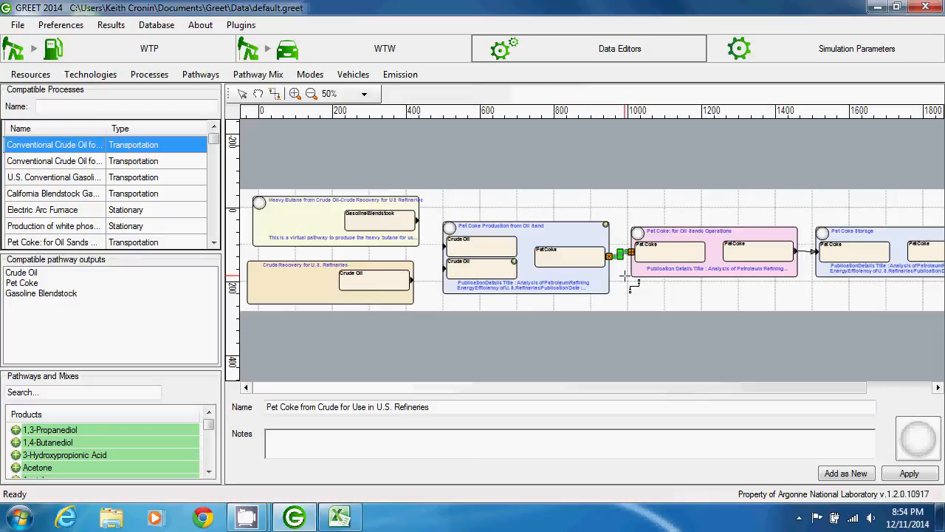
click(242, 94)
click(687, 296)
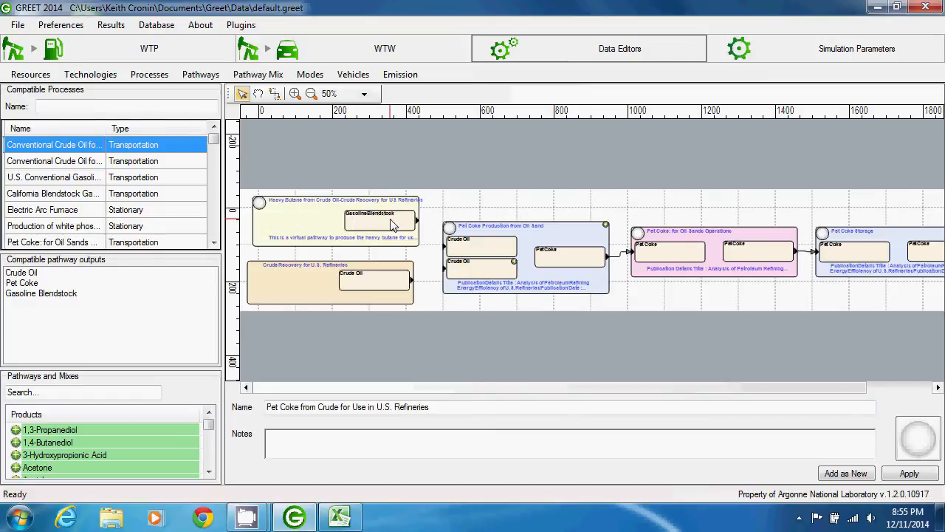
Delete the Heavy Butane from Crude Oil pathway and the Crude Recovery for U.S. Refineries mix from the diagram
right_click(287, 214)
click(328, 252)
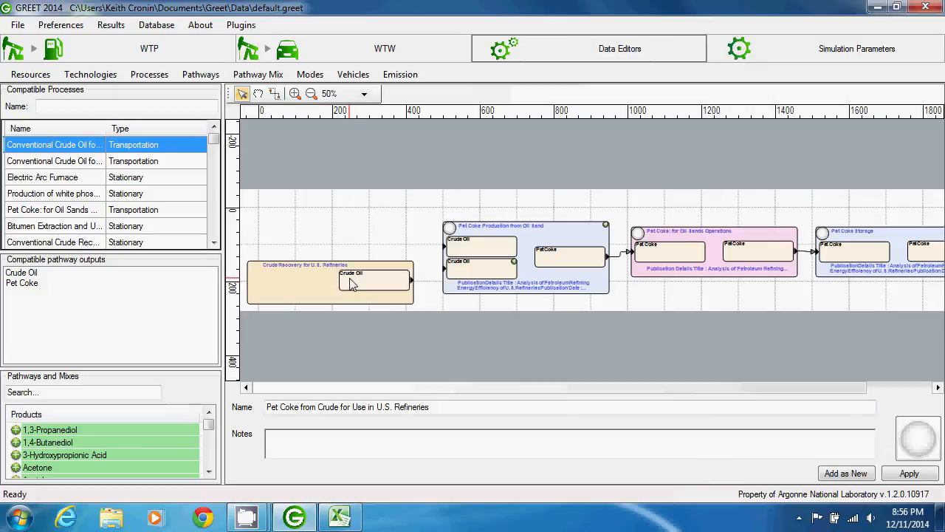
right_click(297, 293)
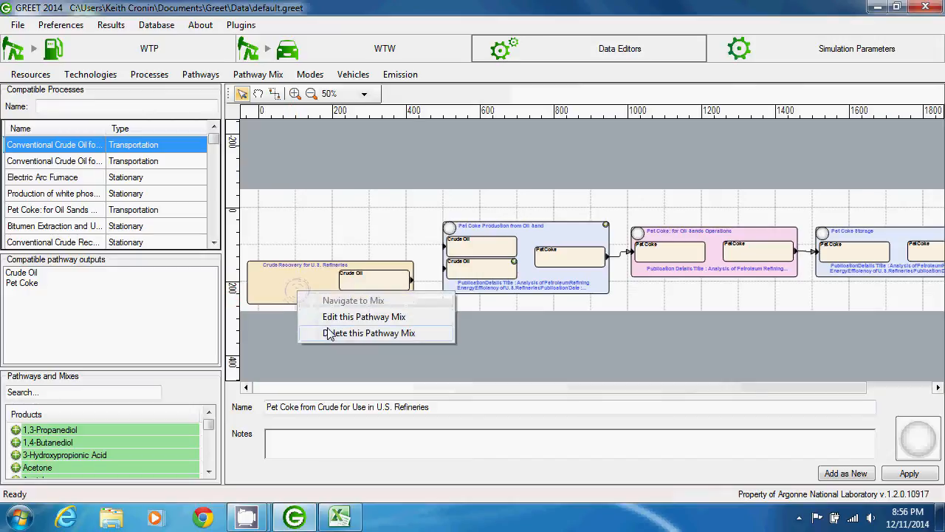
click(327, 333)
Search the pathways and mixes for "crude oil" and place Crude from Oil Sands by Surface Mining before the production process
click(105, 392)
text(crude oil)
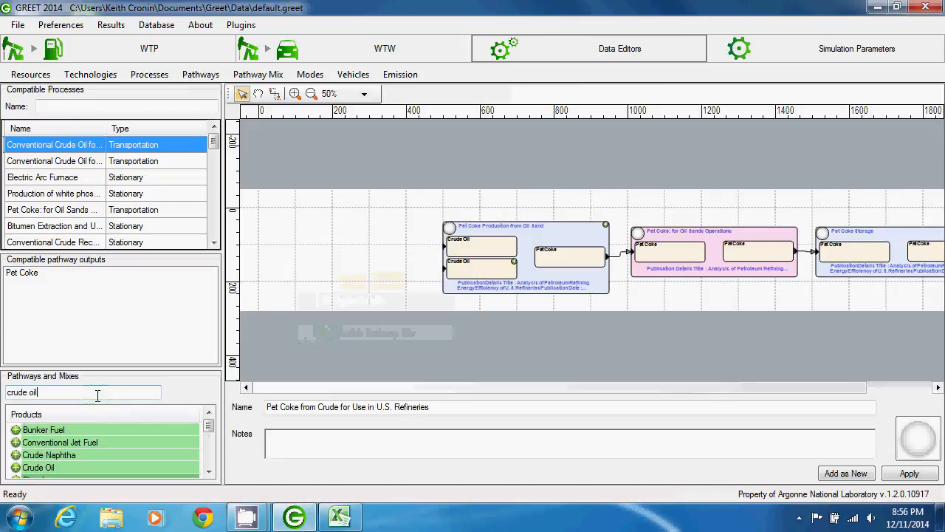
click(15, 467)
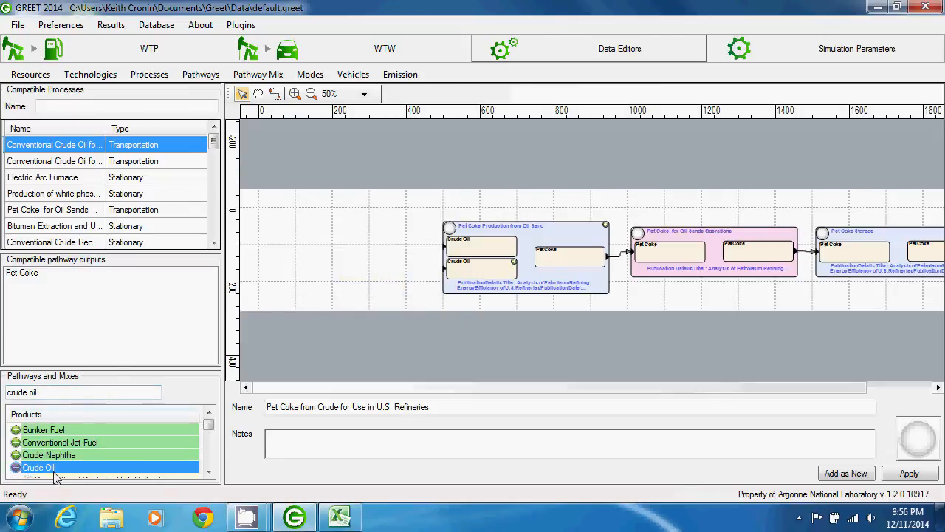
click(209, 473)
click(209, 472)
click(209, 472)
click(209, 473)
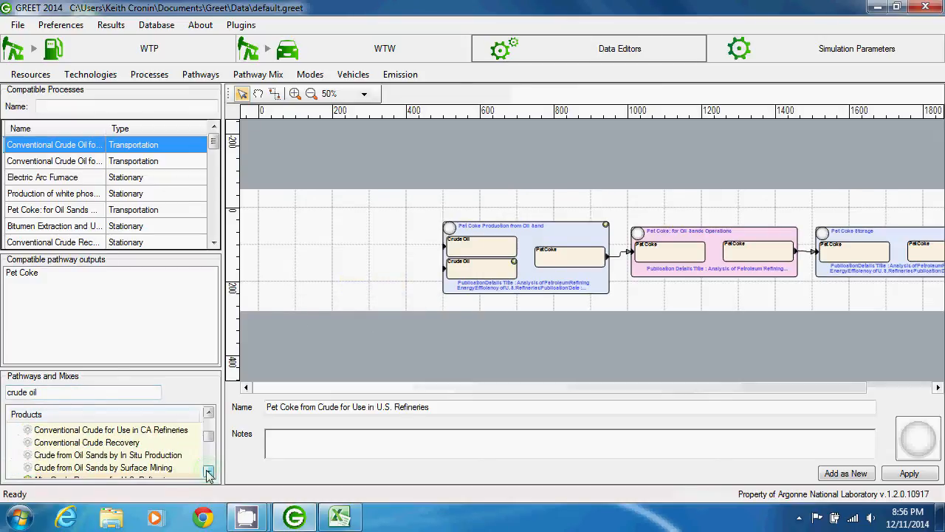
drag(89, 469, 338, 259)
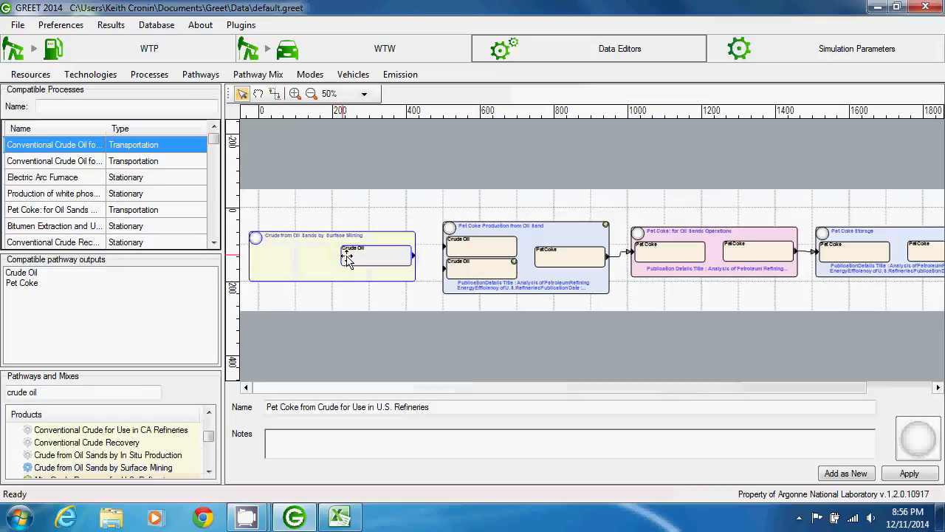
Connect the surface-mining Crude Oil output to both Crude Oil inputs of the production process and apply the pathway changes
click(274, 94)
drag(415, 256, 443, 268)
click(242, 94)
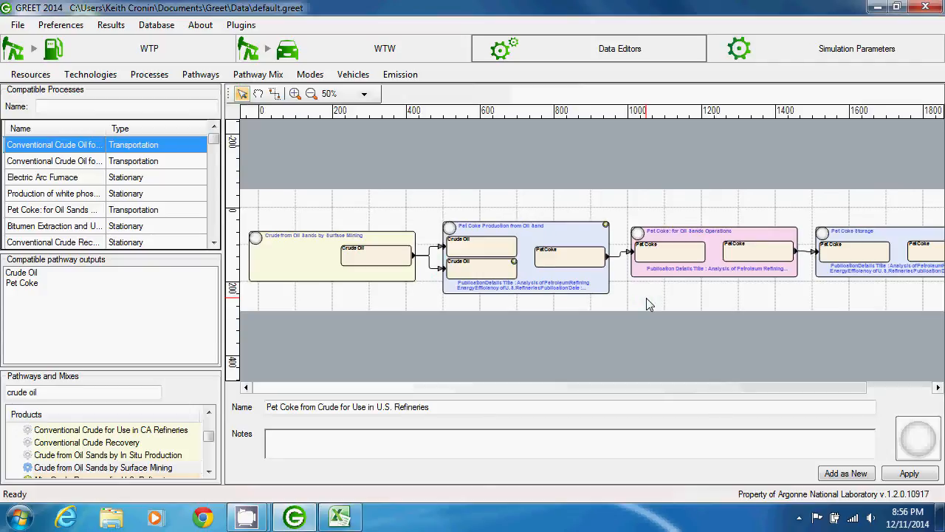
click(915, 475)
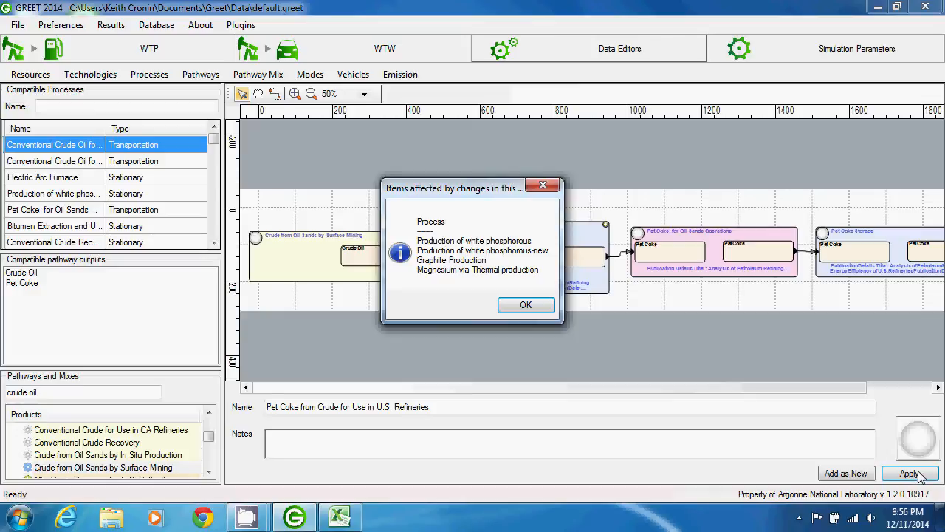
click(525, 305)
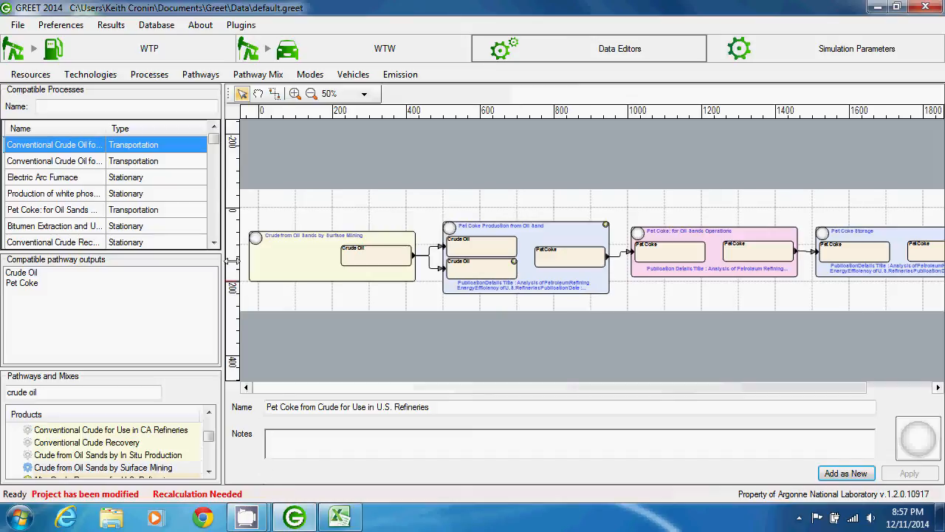
Switch to the WTP results view and recalculate the modified project
click(130, 35)
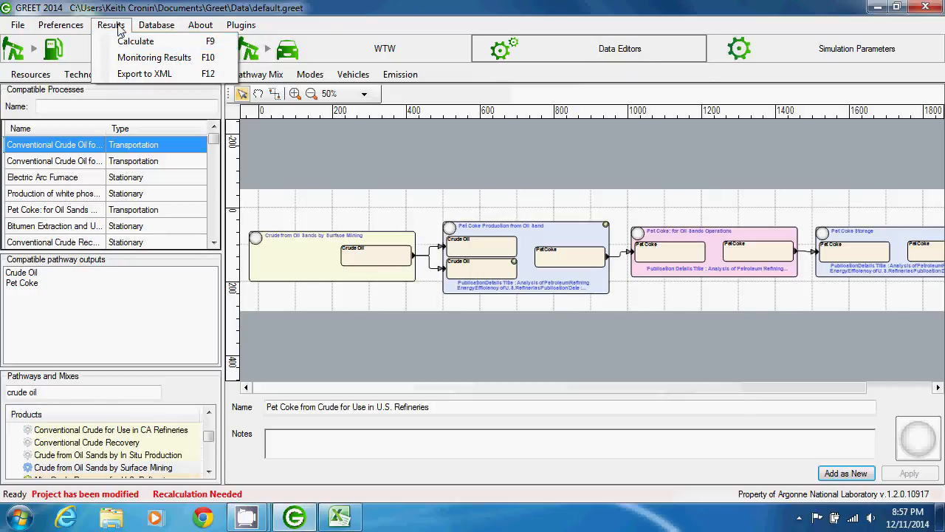
click(119, 29)
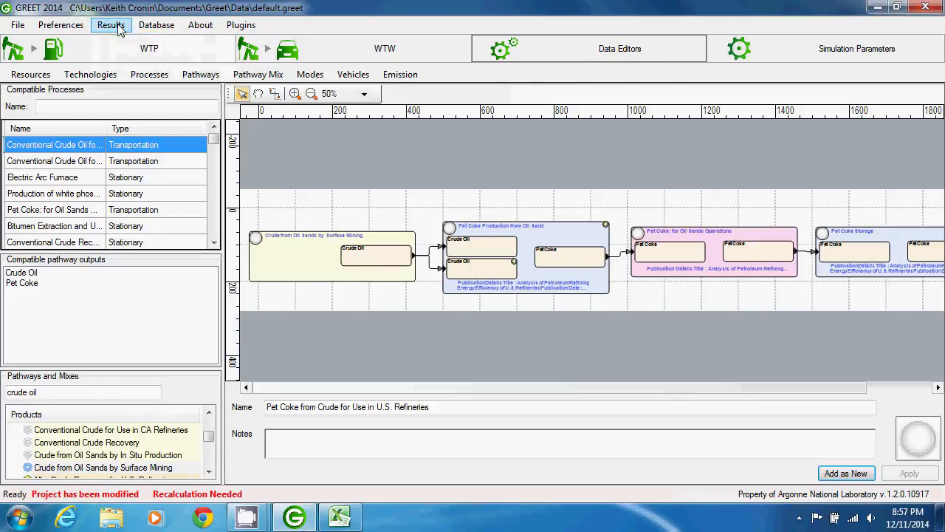
click(197, 55)
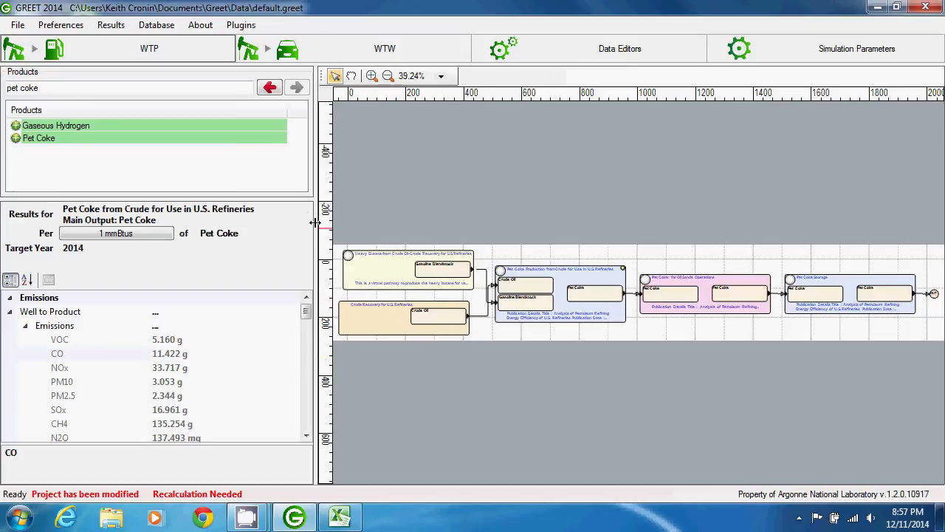
click(122, 29)
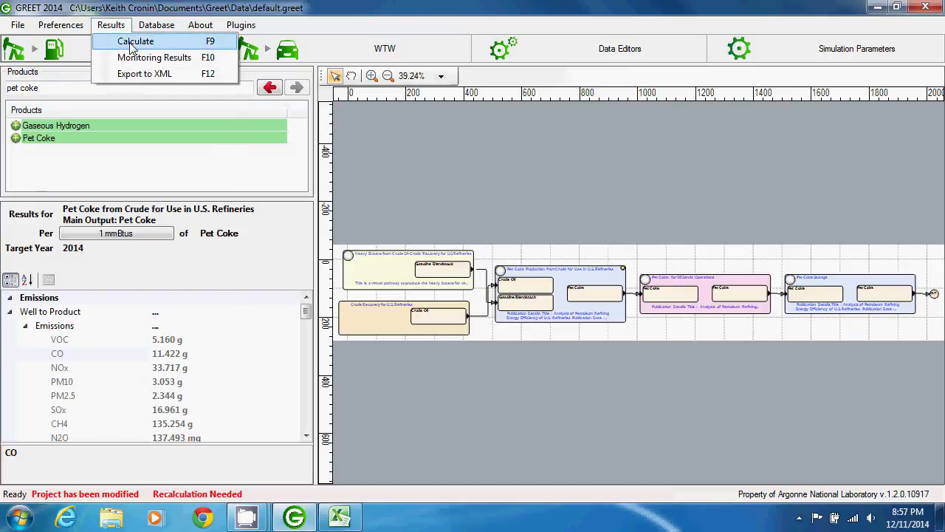
click(131, 43)
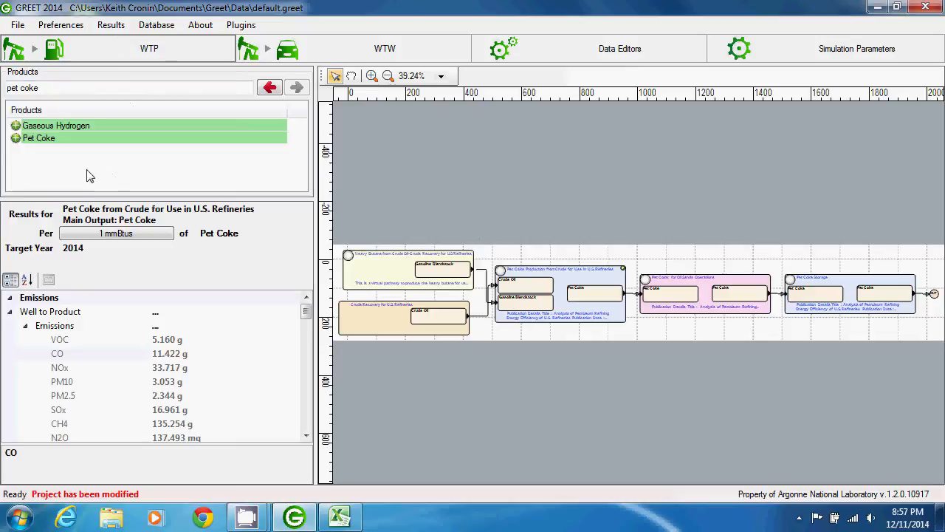
Expand the Pet Coke product and show the recalculated results for Pet Coke from Crude for Use in U.S. Refineries
click(18, 140)
click(17, 139)
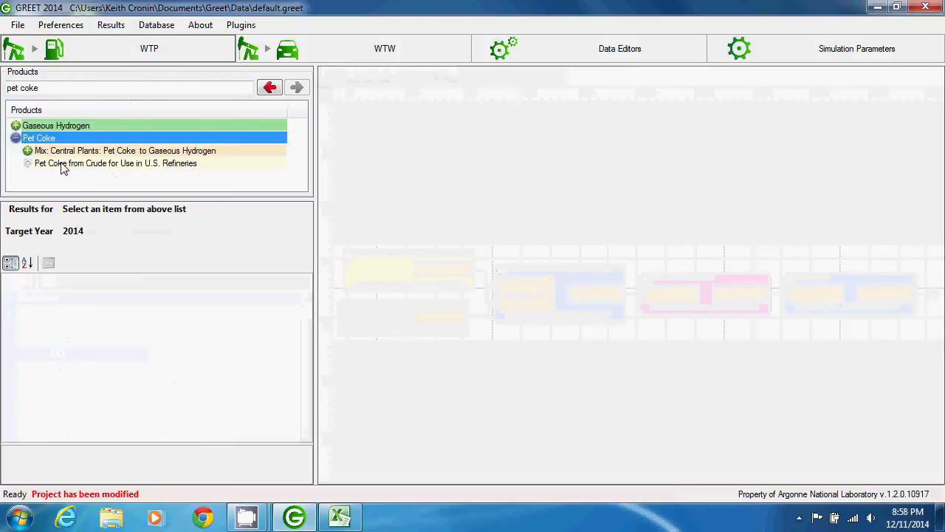
click(63, 164)
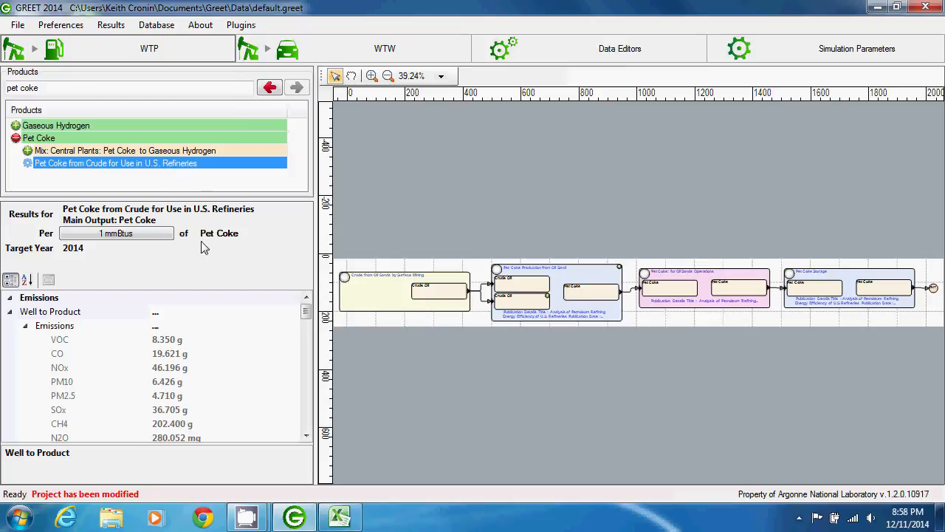
Copy all recalculated result values, paste them into Sheet1 of the Excel workbook Book1 starting at cell D1, and return to GREET
right_click(253, 372)
click(308, 414)
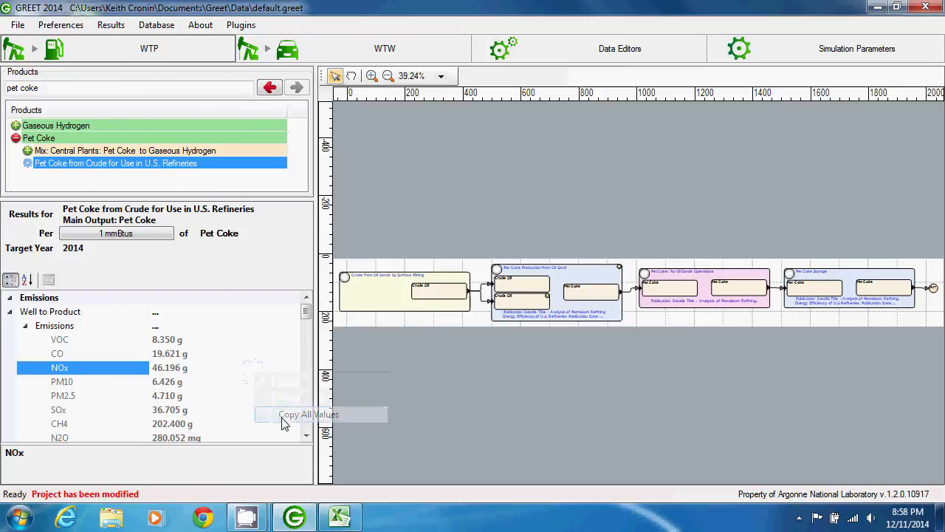
click(339, 517)
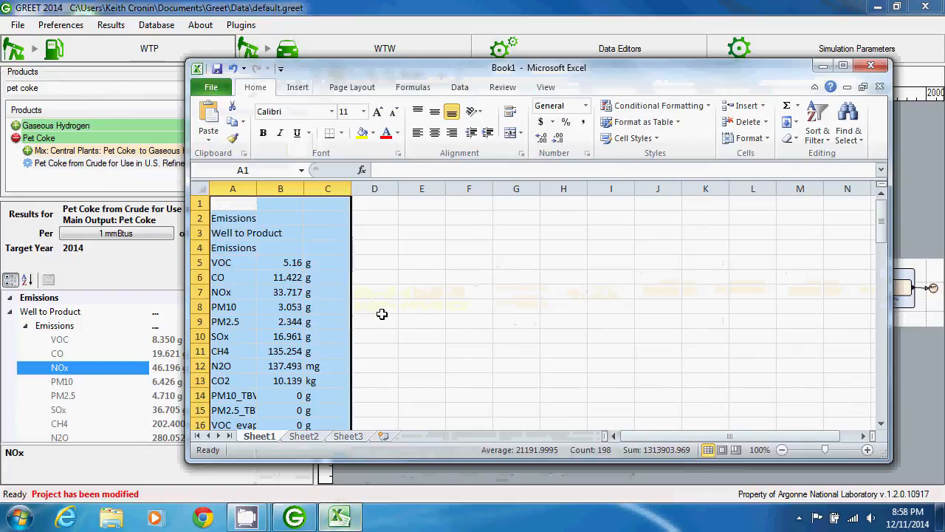
click(377, 204)
key(ctrl+v)
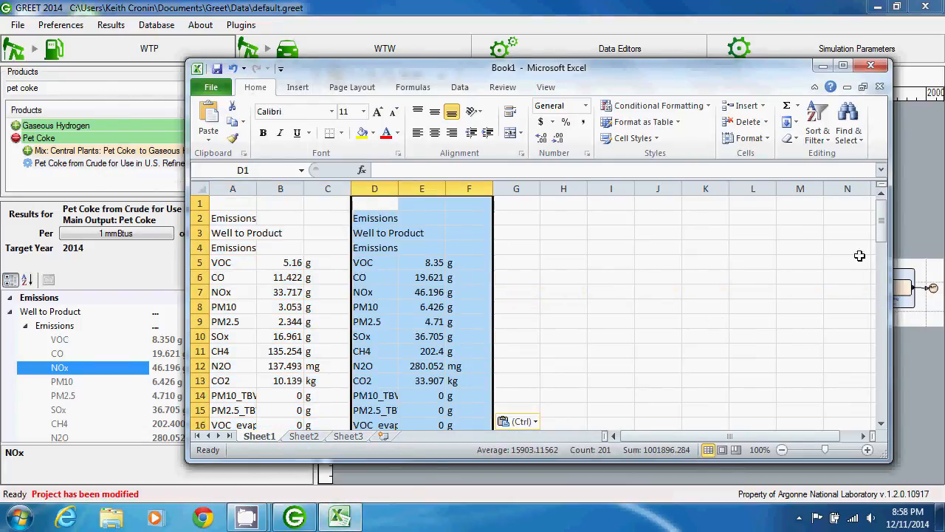
mouse_move(882, 226)
mouse_down()
mouse_move(888, 287)
mouse_move(885, 220)
mouse_up()
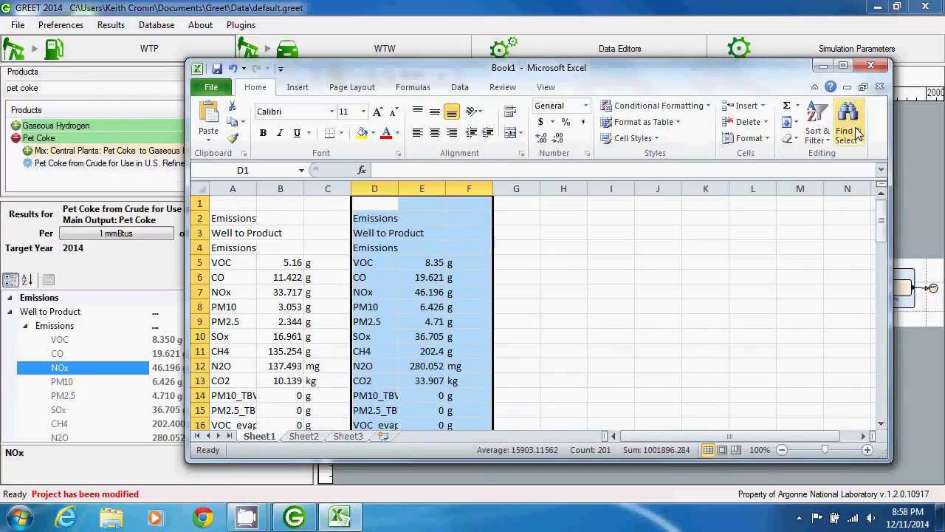
click(823, 66)
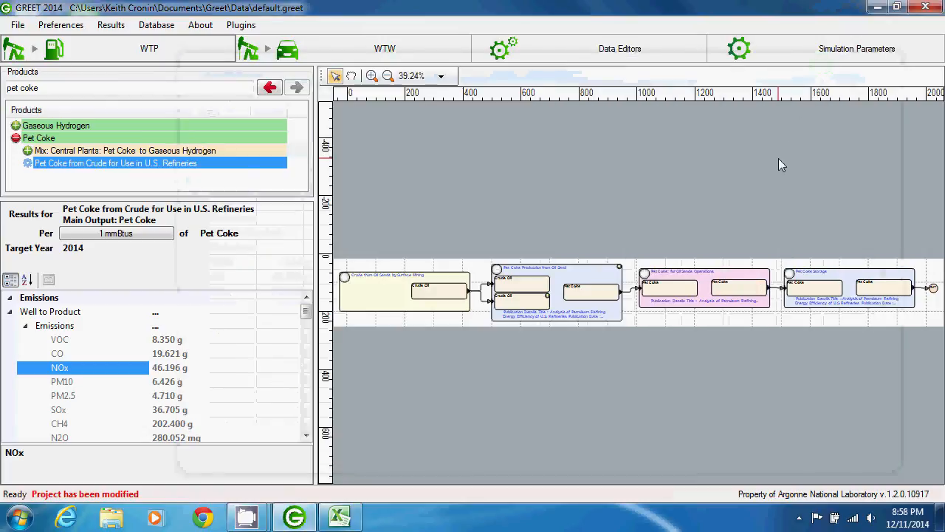